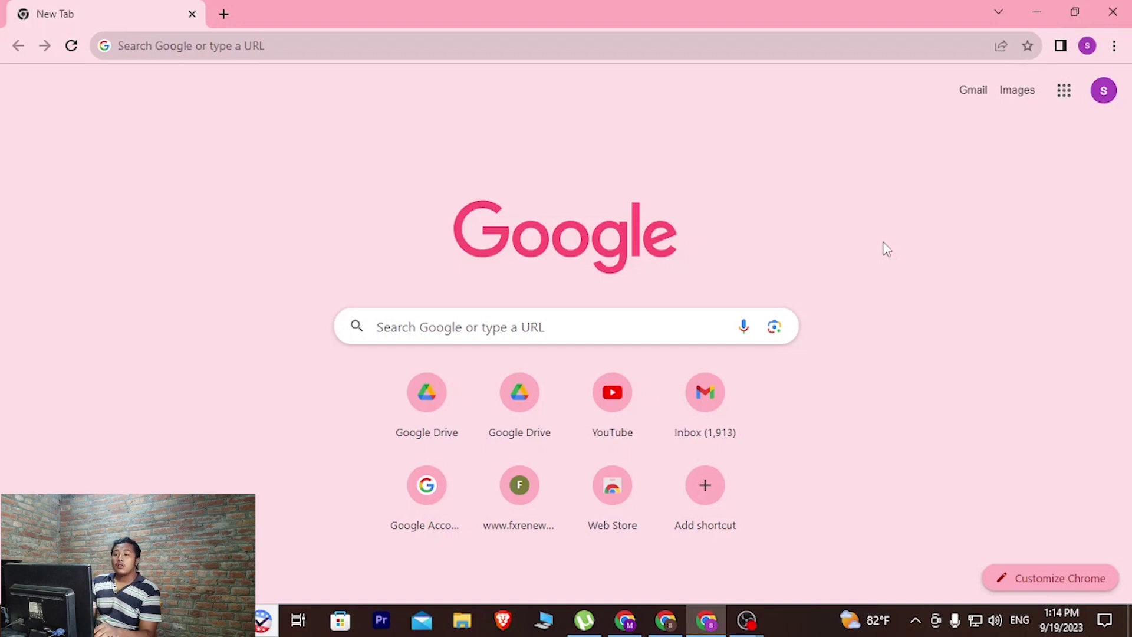
# Step: Go to xbox.com in Chrome, correcting the mistyped address
pyautogui.click(423, 42)
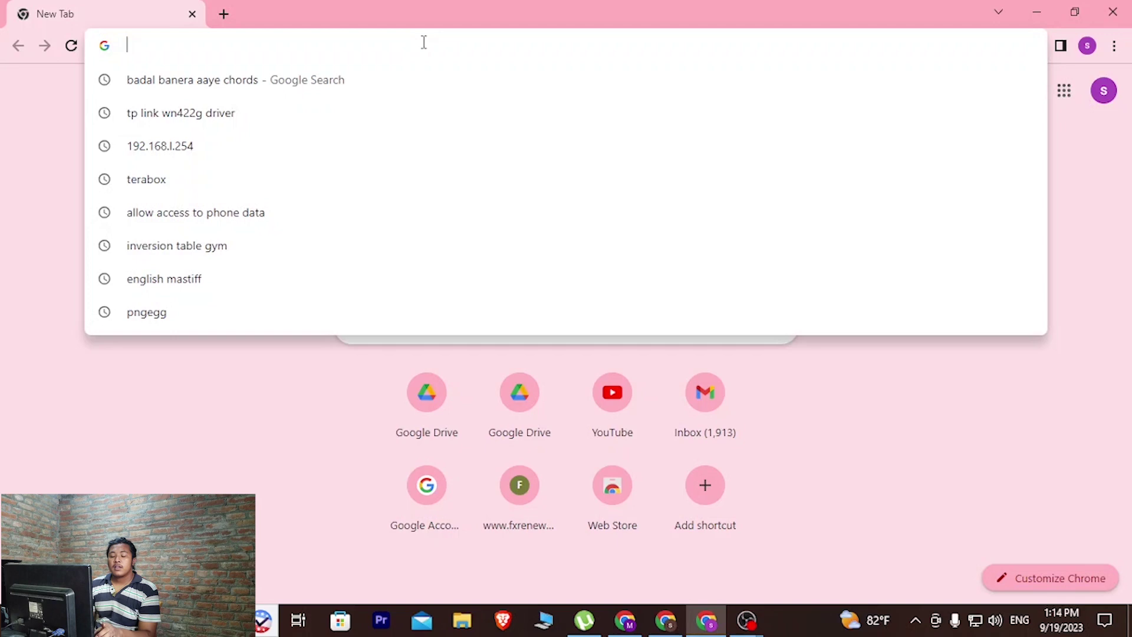
pyautogui.write('xboxx')
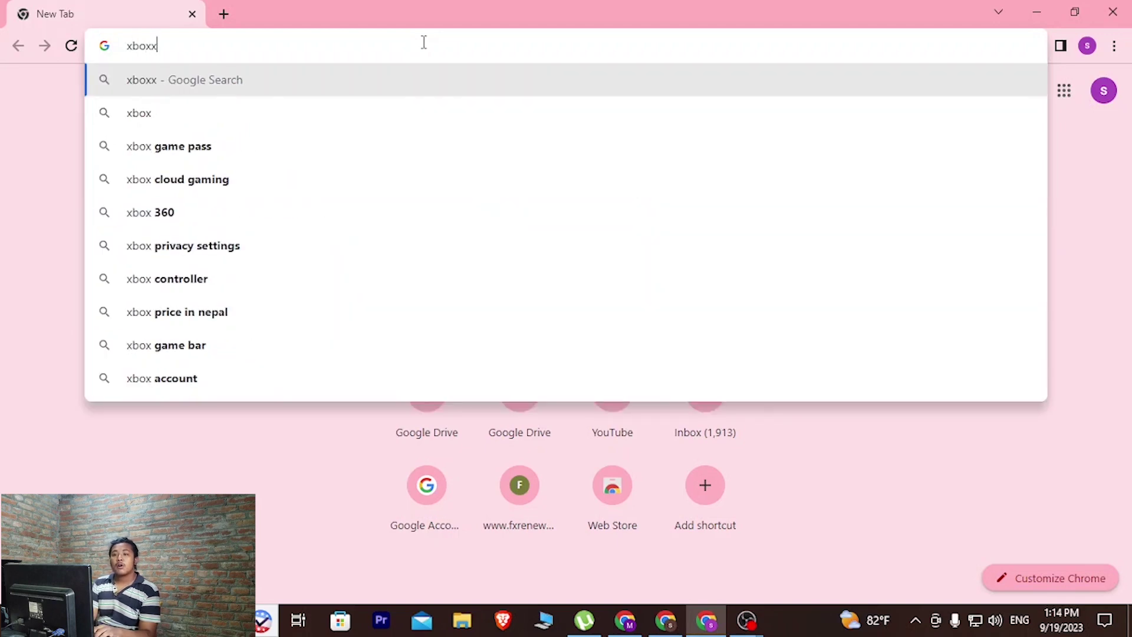
pyautogui.press('BackSpace')
pyautogui.write('.com')
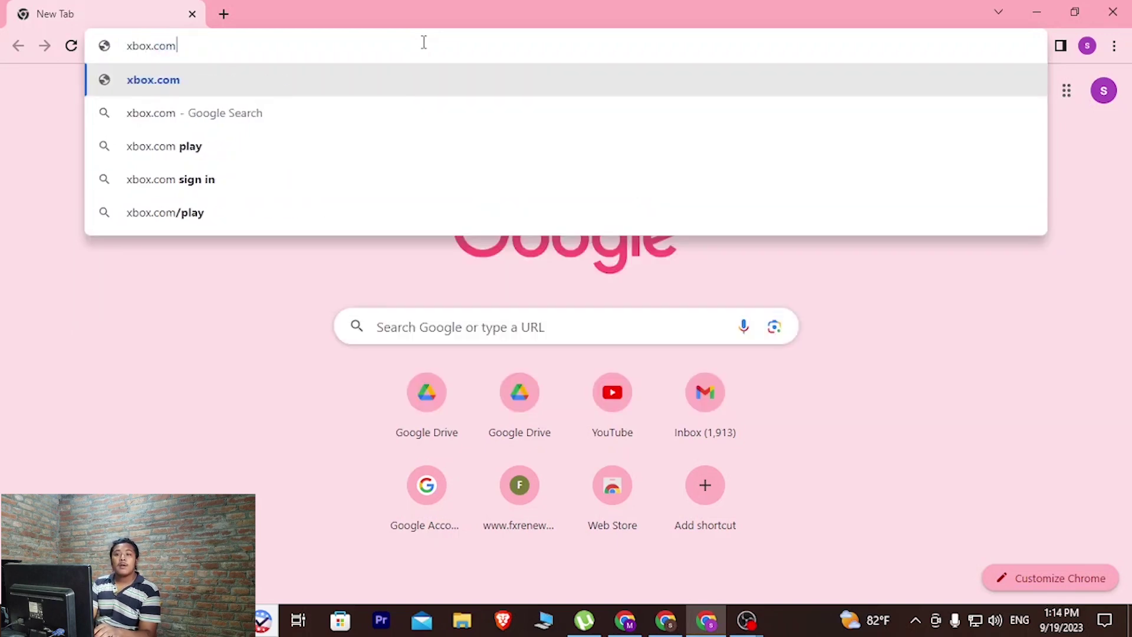
pyautogui.press('Return')
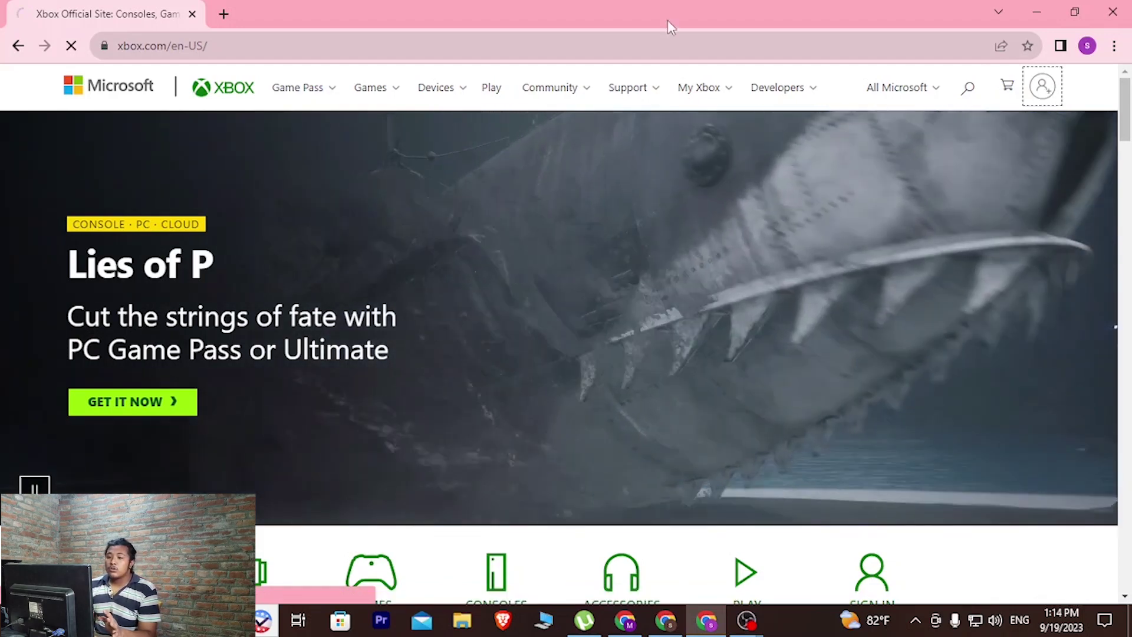
# Step: Sign in to Xbox with the Microsoft account password and choose to stay signed in
pyautogui.click(1044, 89)
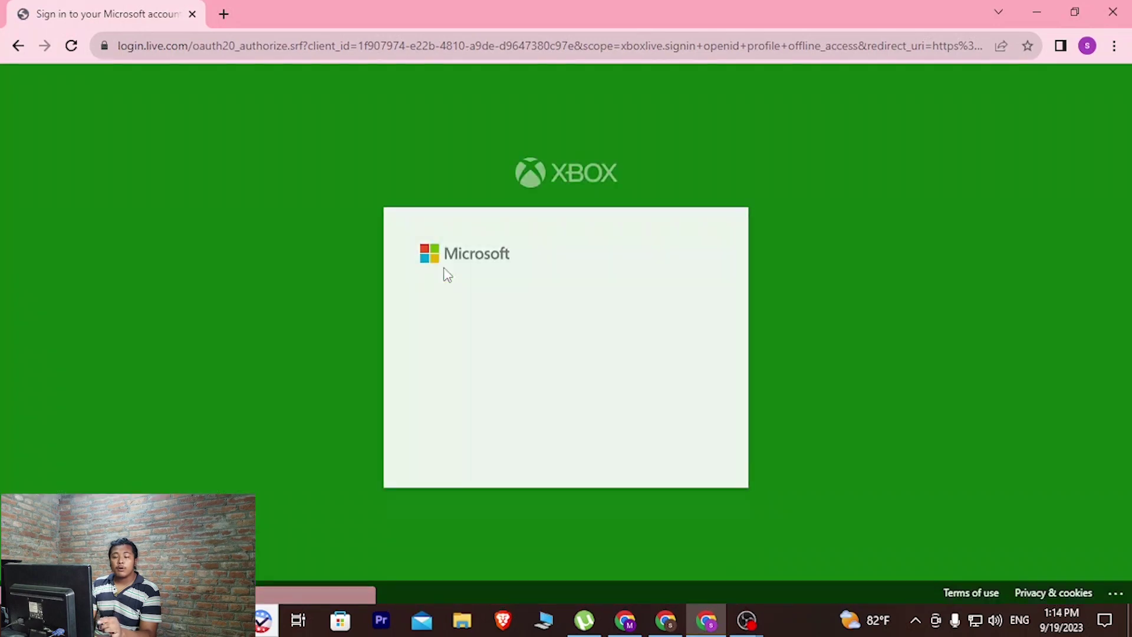
pyautogui.click(676, 408)
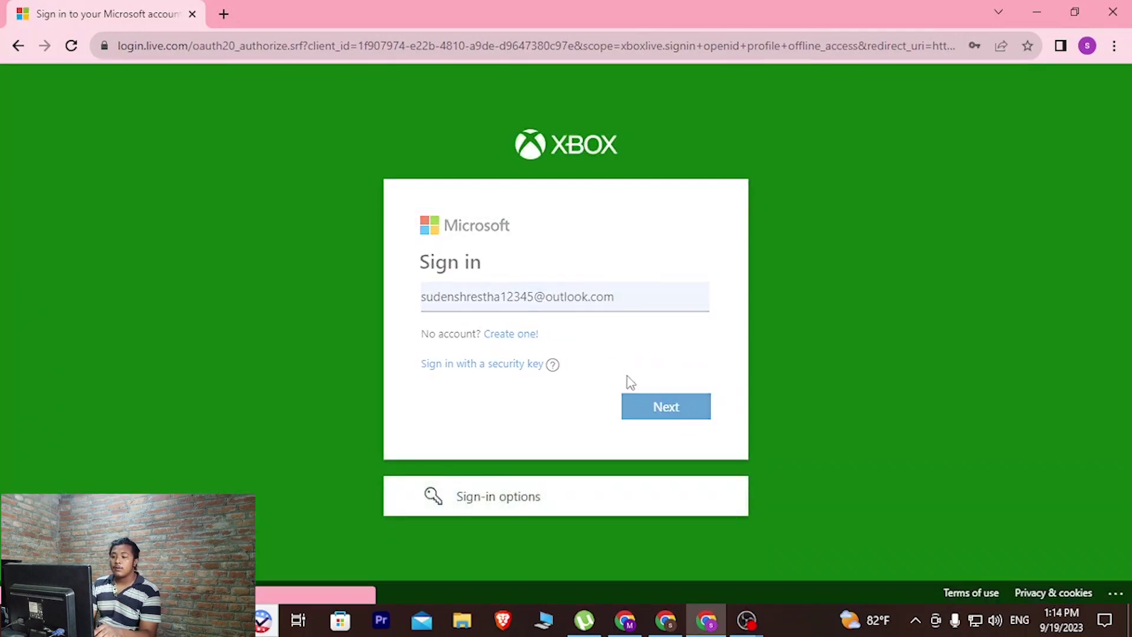
pyautogui.doubleClick(516, 350)
pyautogui.write('•••••')
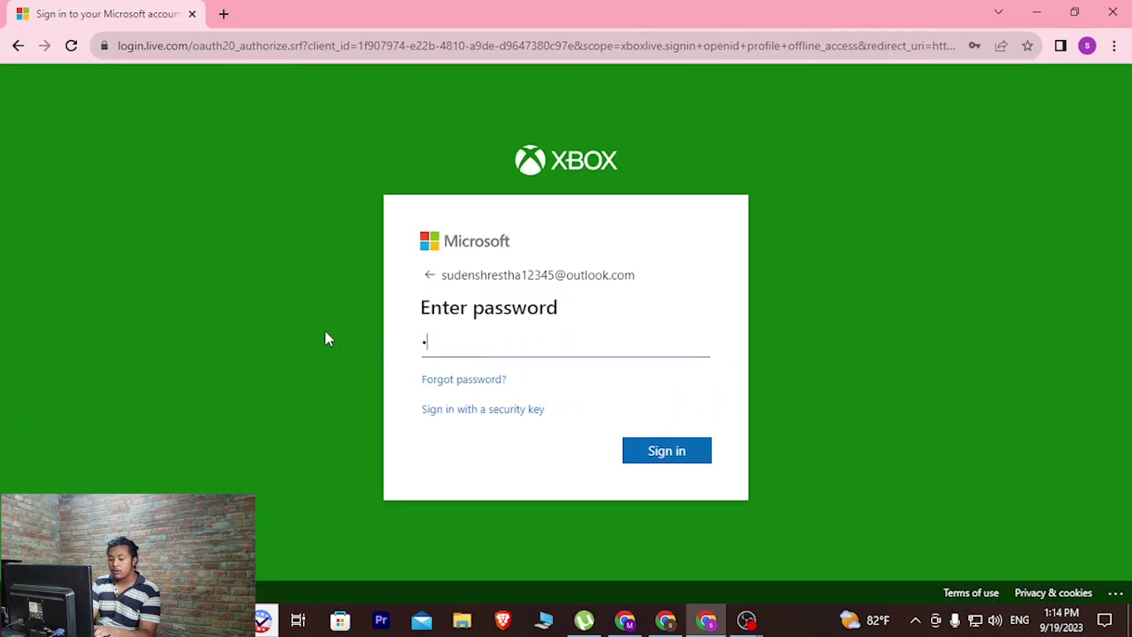
pyautogui.write('•••••')
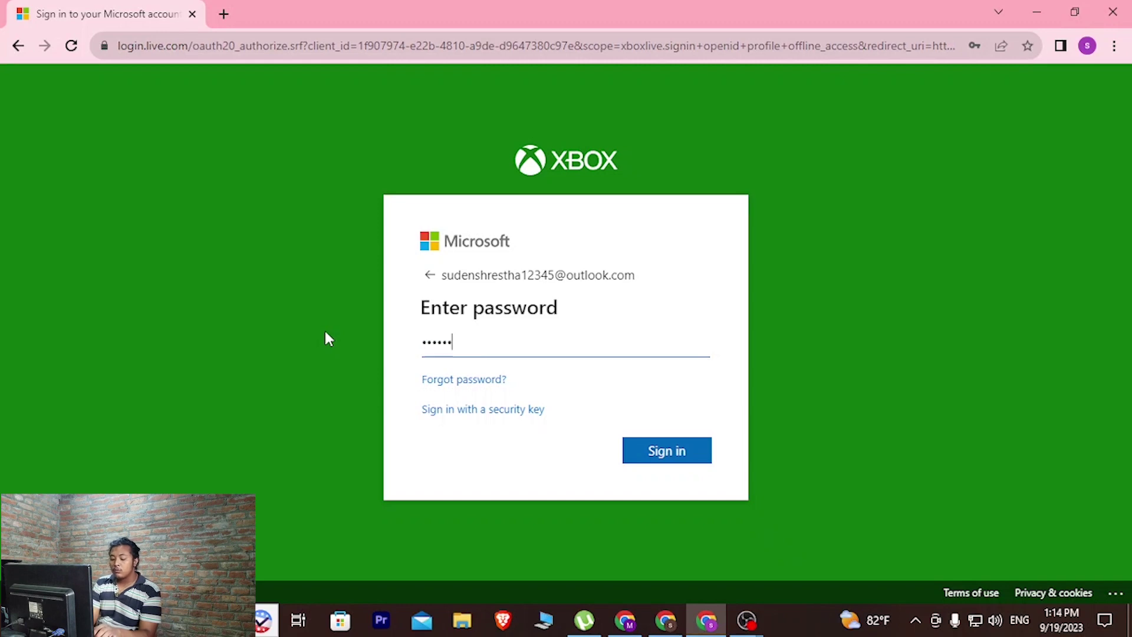
pyautogui.write('••••')
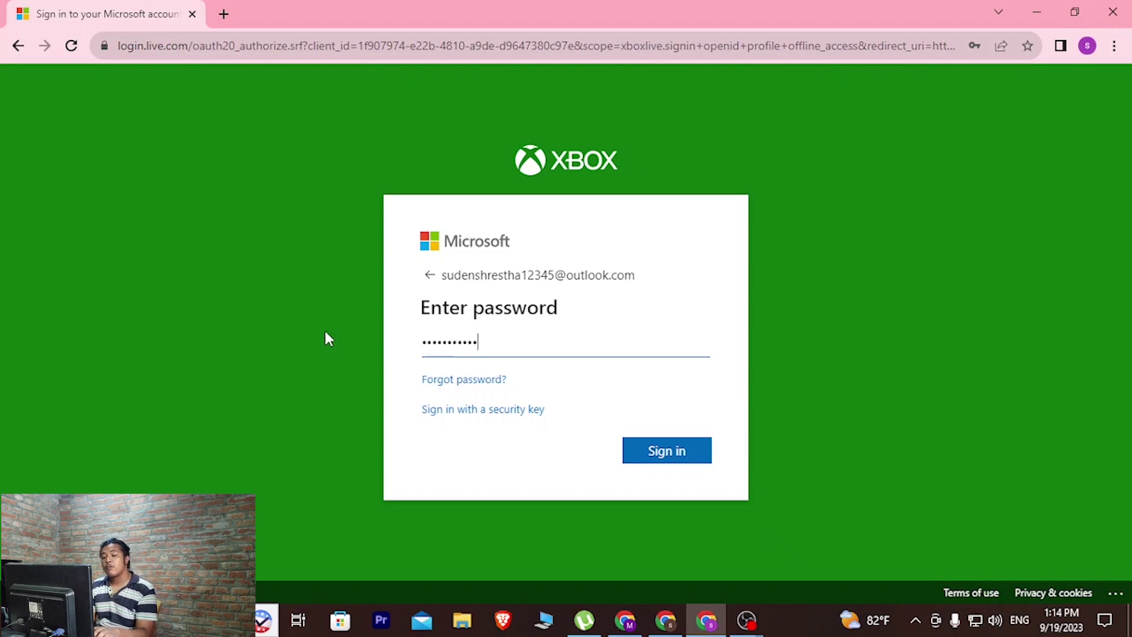
pyautogui.click(656, 459)
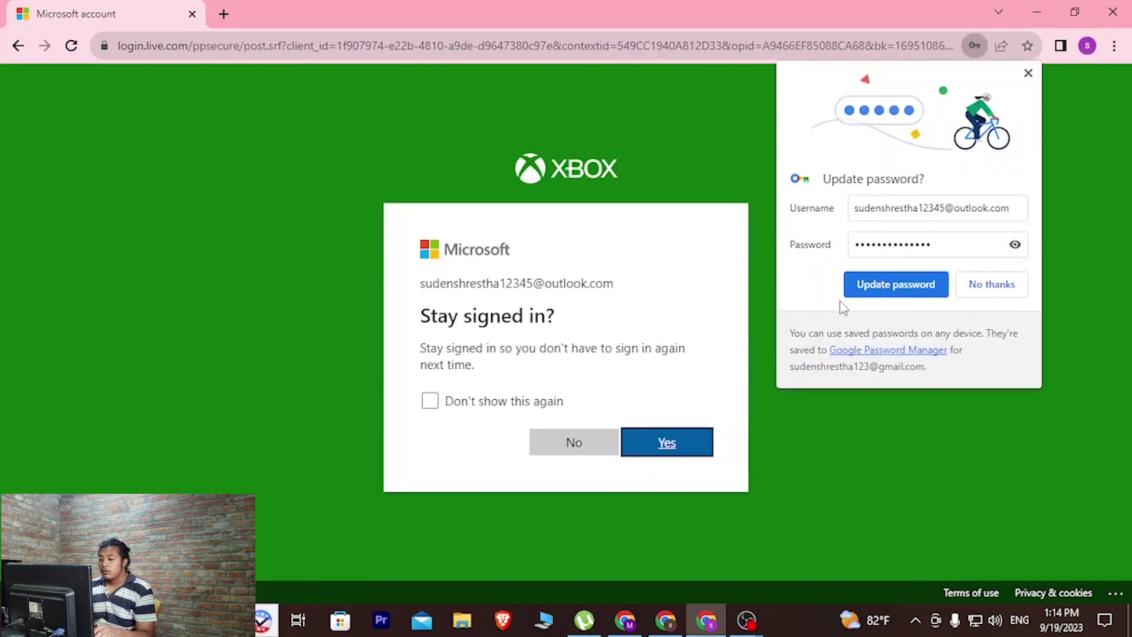
pyautogui.click(896, 285)
pyautogui.click(689, 444)
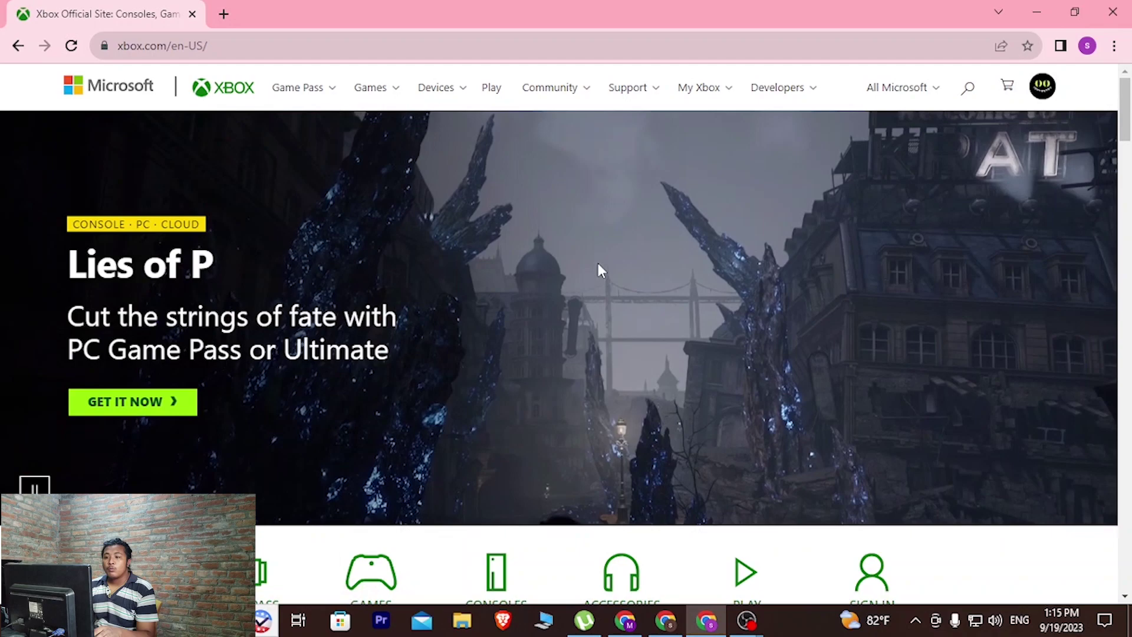
# Step: Open My Microsoft account from the Xbox avatar menu in a new tab
pyautogui.click(1042, 86)
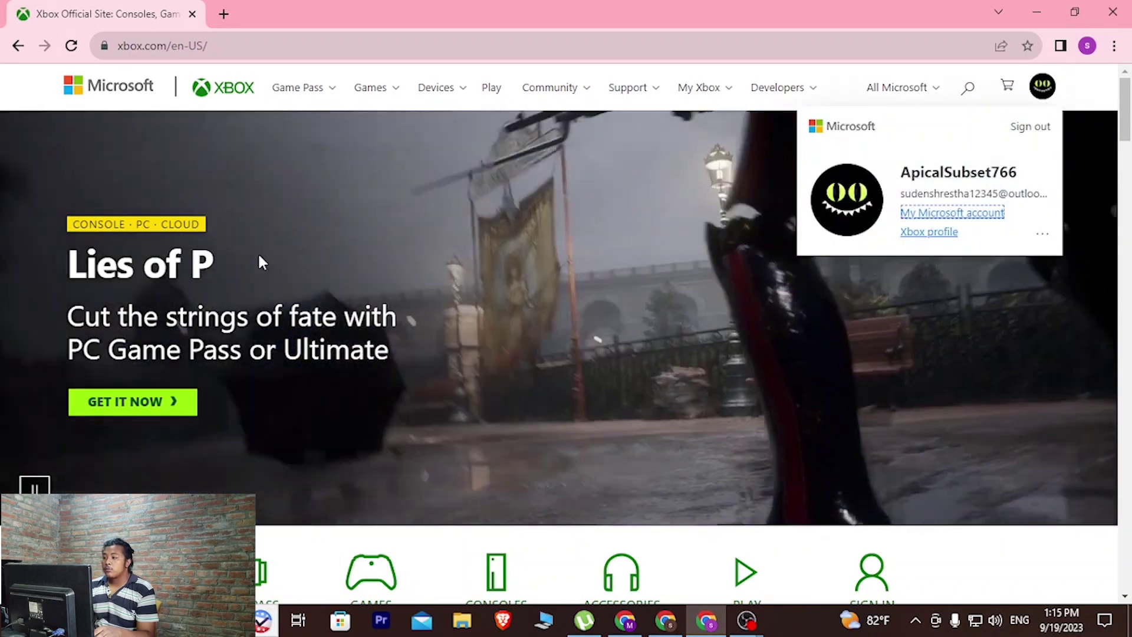
pyautogui.scroll(-5, 340, 322)
pyautogui.scroll(-5, 354, 322)
pyautogui.scroll(10, 372, 324)
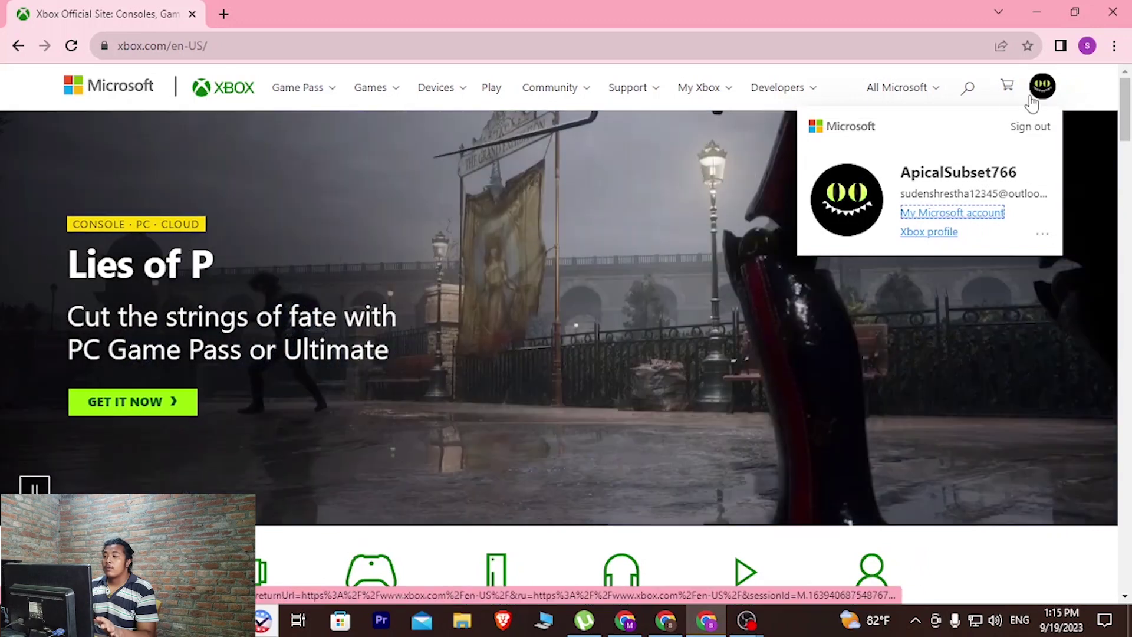
pyautogui.click(1045, 96)
pyautogui.click(1044, 89)
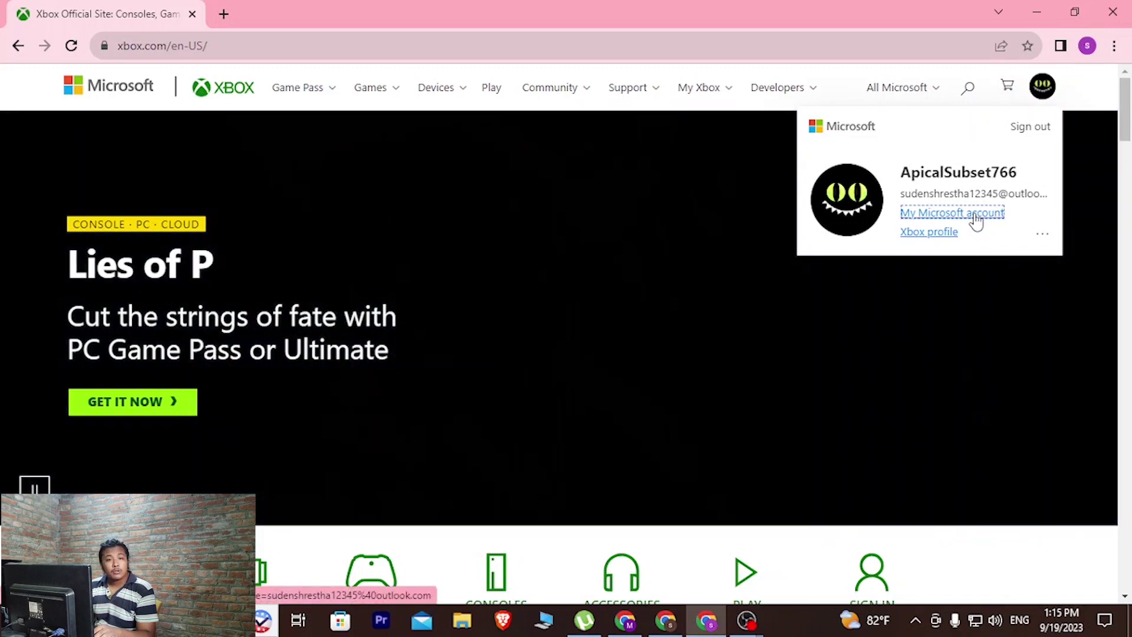
pyautogui.click(977, 215)
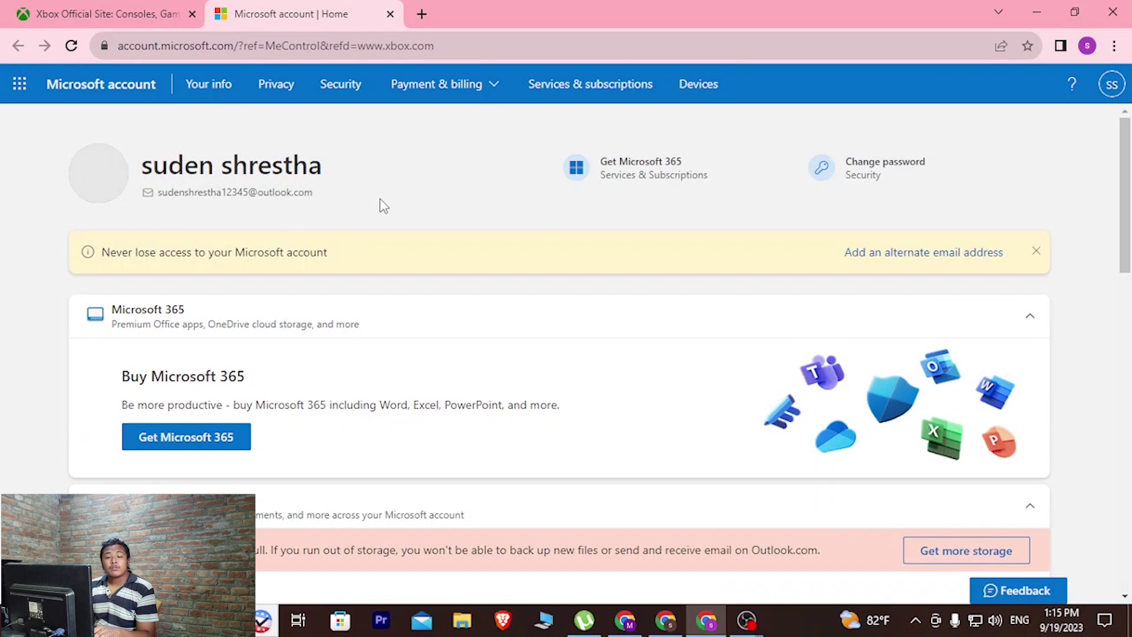
# Step: Under Your info, find Account info and choose Close account
pyautogui.click(148, 14)
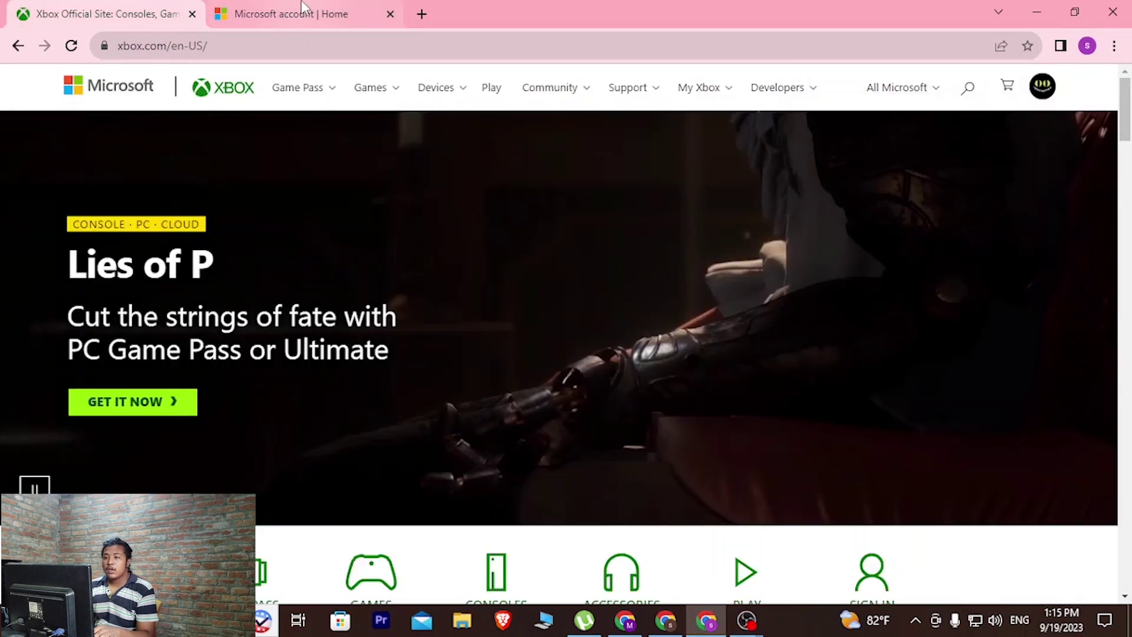
pyautogui.click(304, 12)
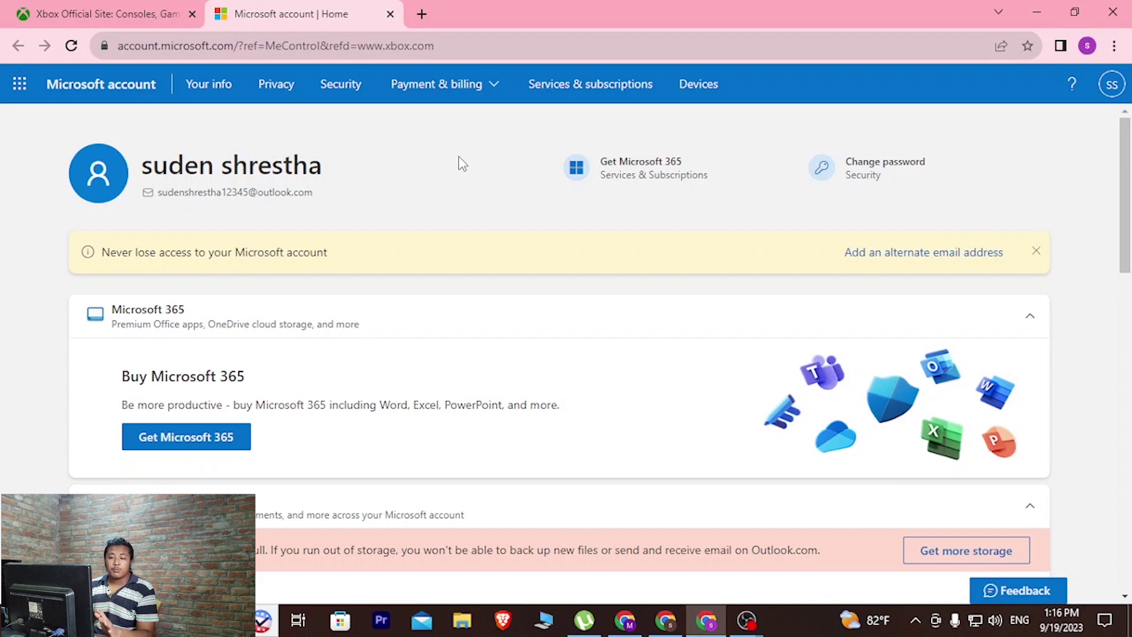
pyautogui.click(205, 86)
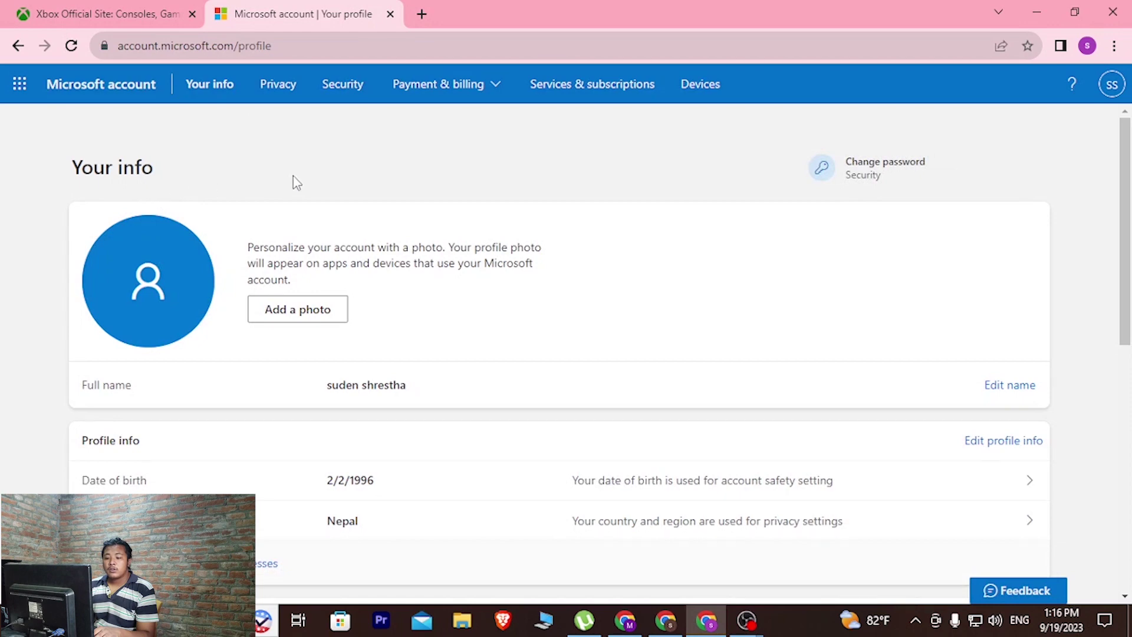
pyautogui.scroll(-5, 293, 176)
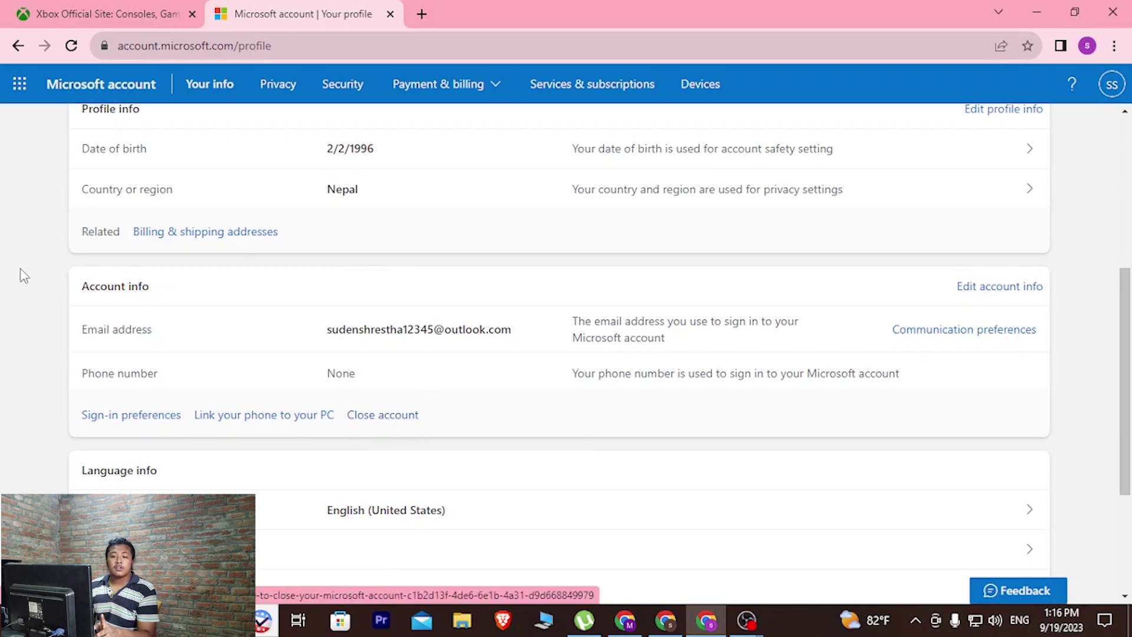
pyautogui.tripleClick(91, 289)
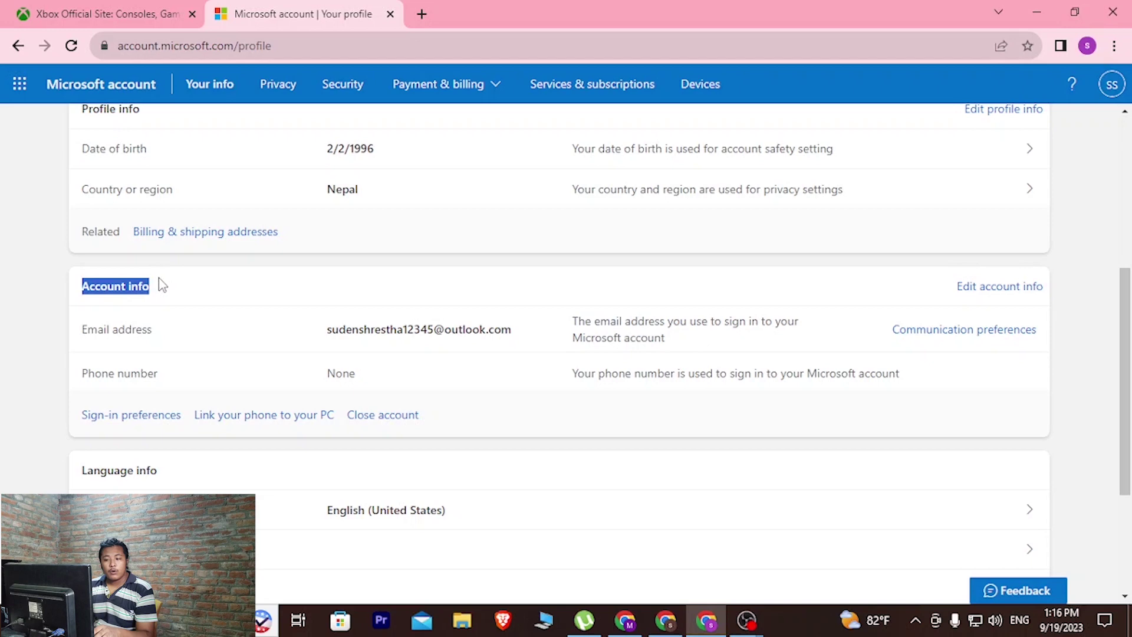
pyautogui.click(367, 417)
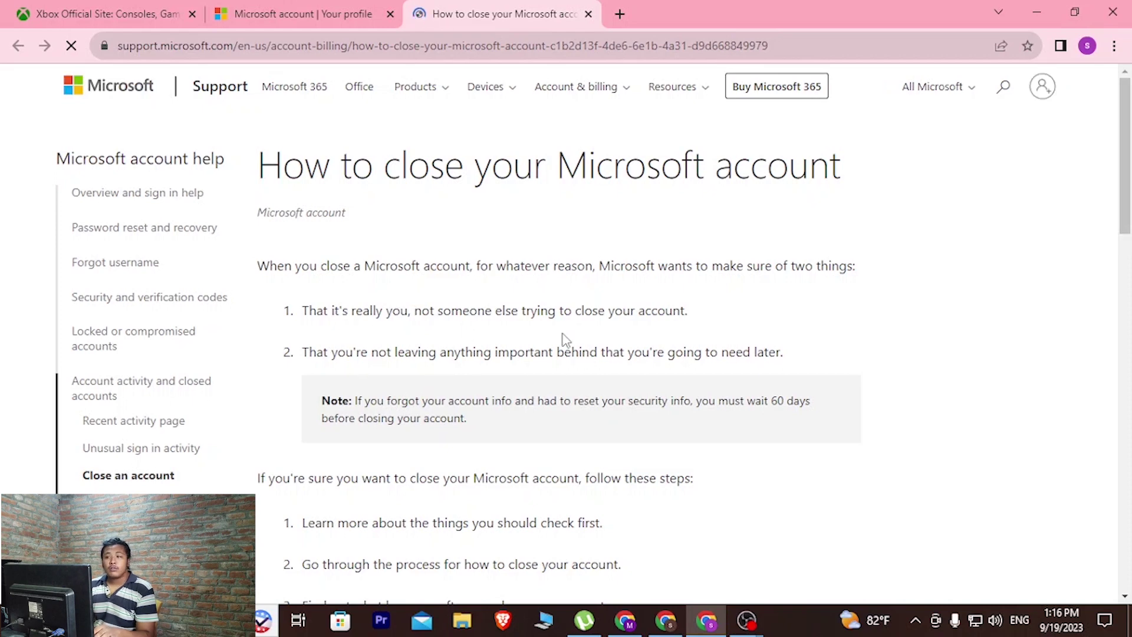
# Step: Continue from the closure article to the Contact Microsoft Support page
pyautogui.scroll(-3, 563, 339)
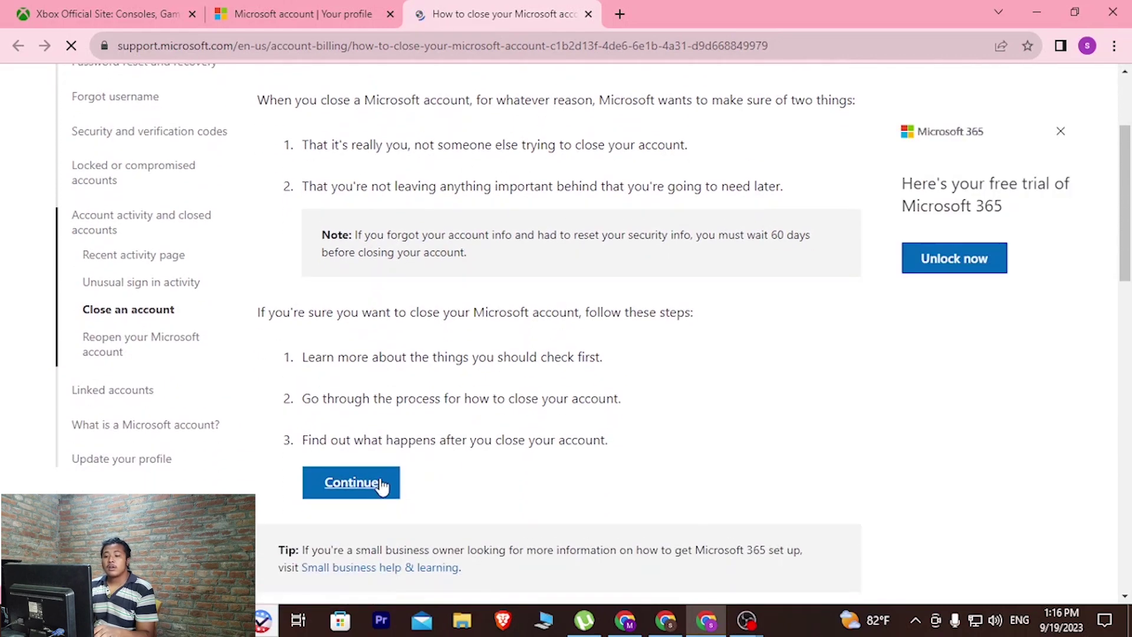
pyautogui.click(382, 486)
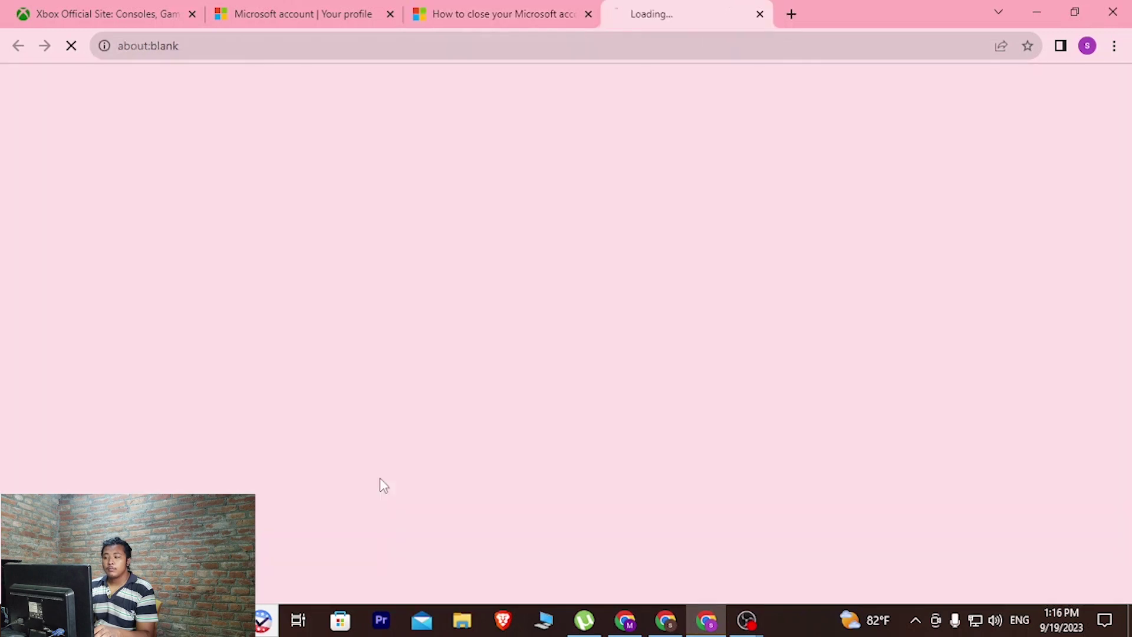
pyautogui.moveTo(677, 10)
pyautogui.mouseDown()
pyautogui.moveTo(479, 11)
pyautogui.moveTo(673, 12)
pyautogui.mouseUp()
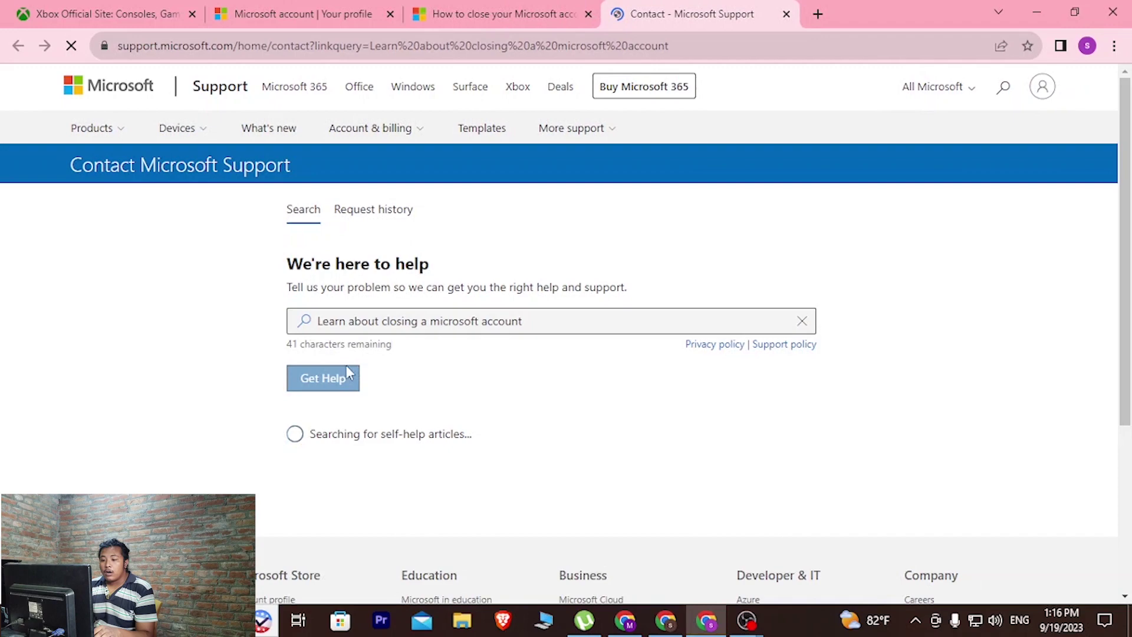
# Step: Scroll through the Contact page's account-closure explanation and options
pyautogui.scroll(-3, 406, 317)
pyautogui.scroll(-10, 406, 318)
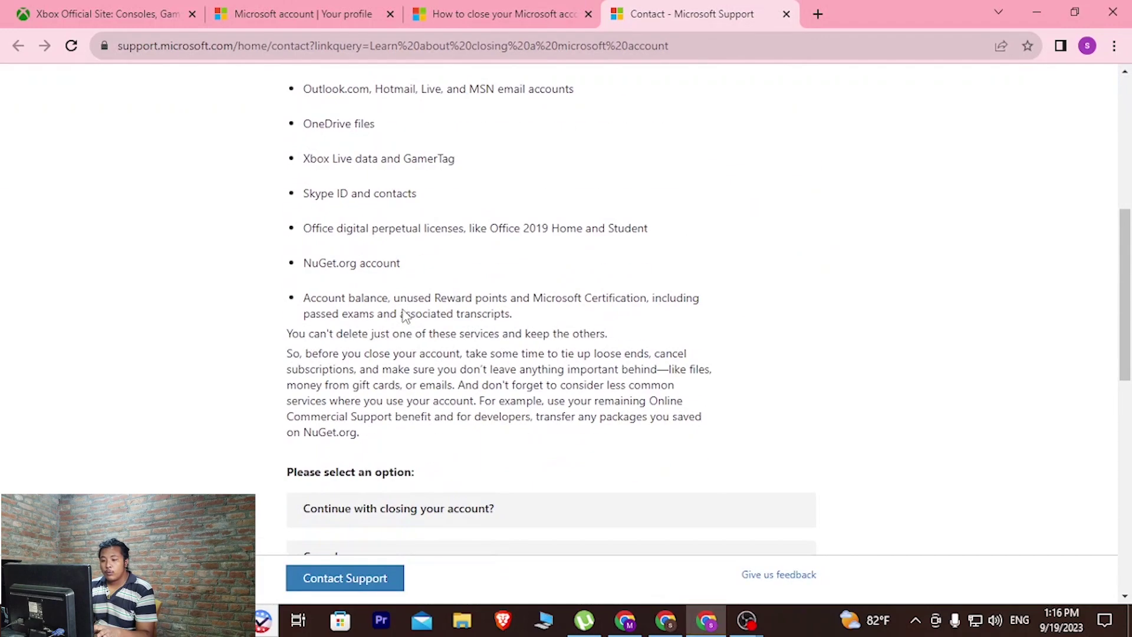
pyautogui.scroll(13, 639, 346)
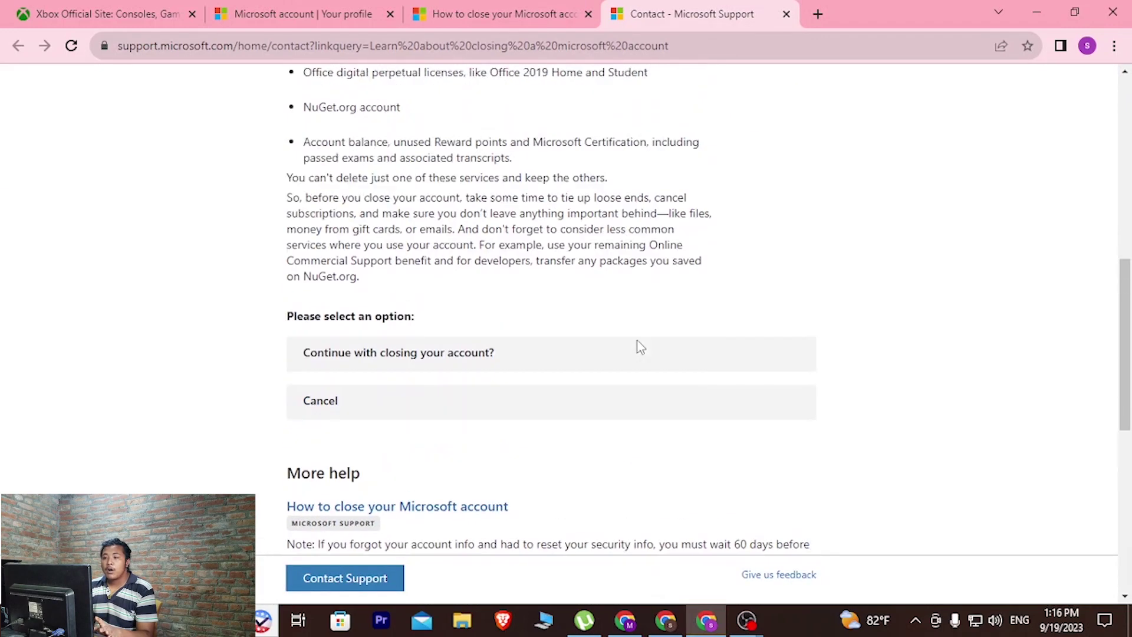
pyautogui.scroll(-20, 430, 349)
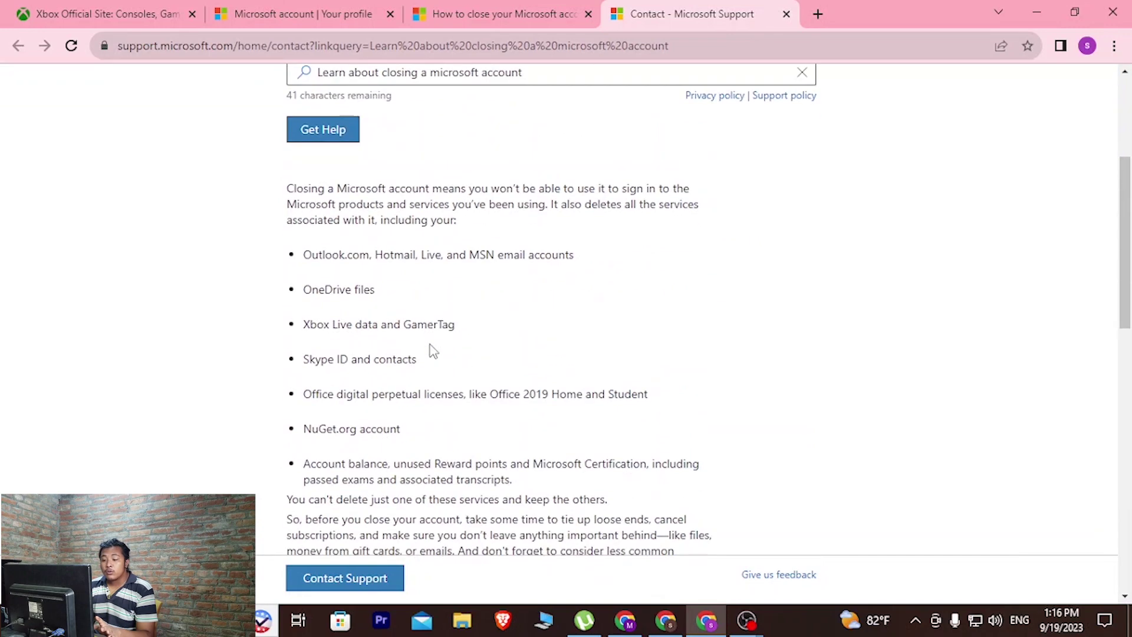
pyautogui.scroll(5, 434, 349)
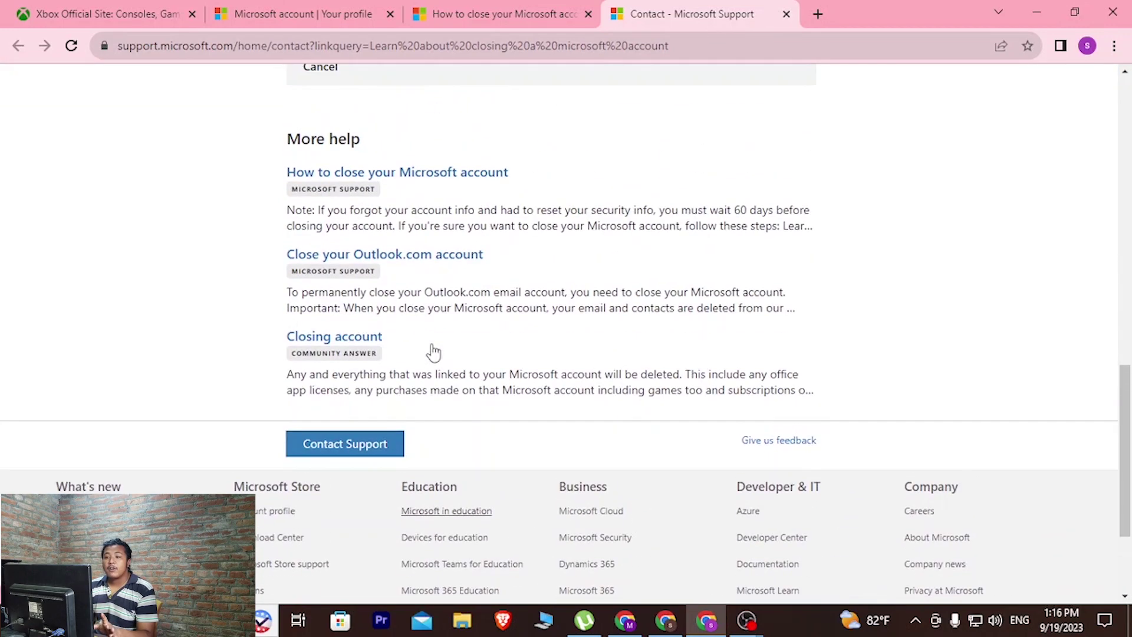
pyautogui.scroll(8, 434, 353)
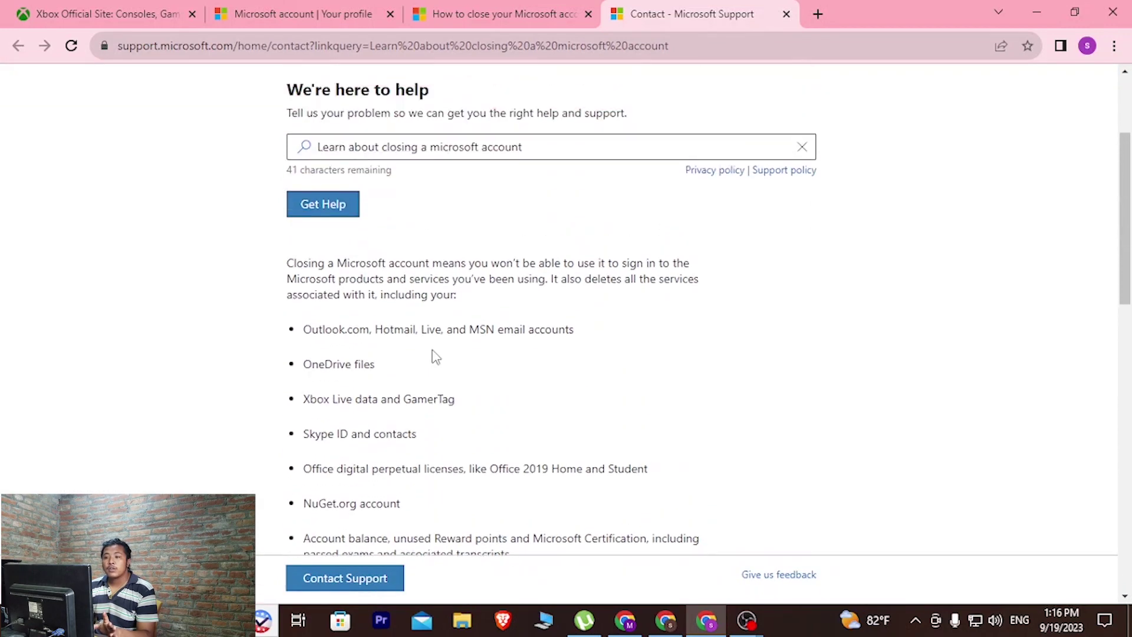
pyautogui.scroll(-4, 433, 356)
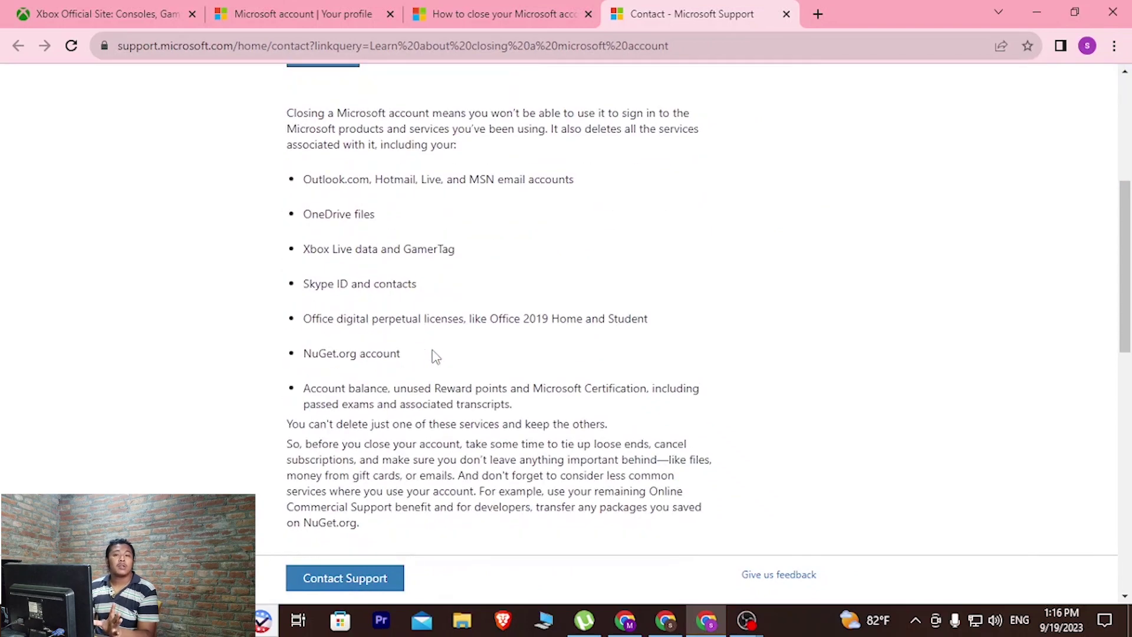
pyautogui.scroll(-3, 433, 355)
pyautogui.scroll(-4, 433, 356)
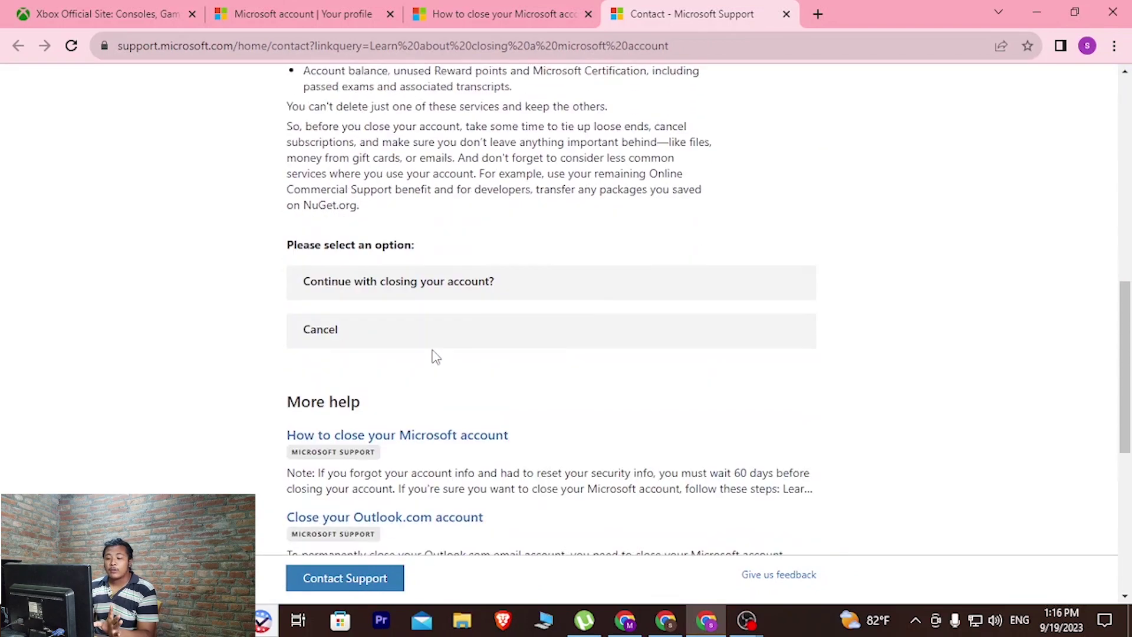
pyautogui.scroll(1, 384, 275)
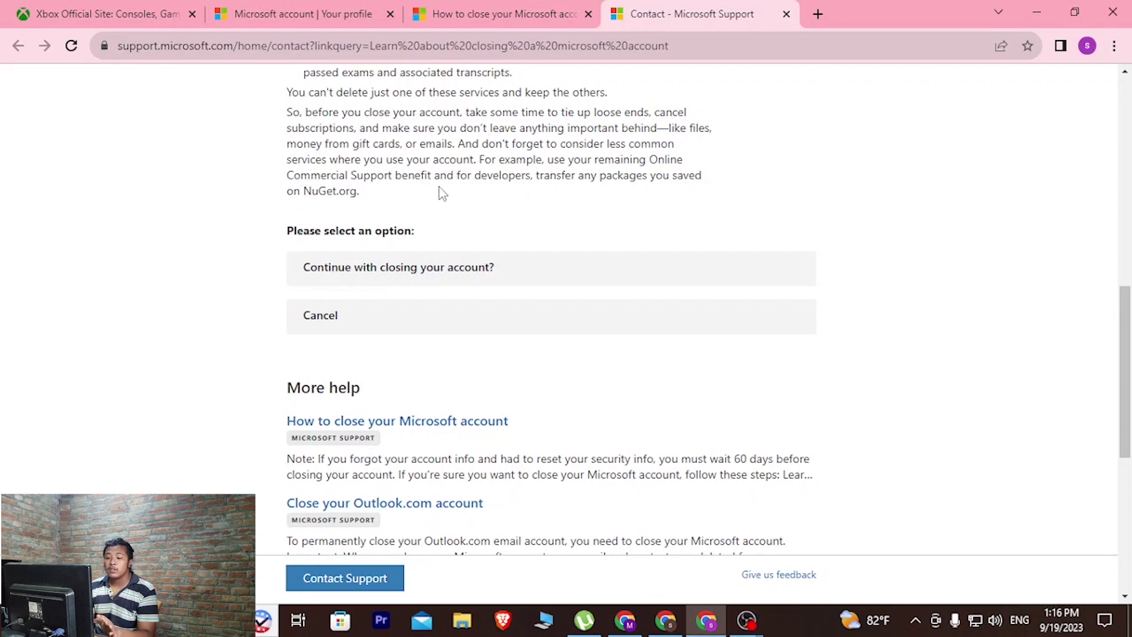
# Step: Expand 'Continue with closing your account?' and its steps, then follow the Close your account link
pyautogui.click(382, 286)
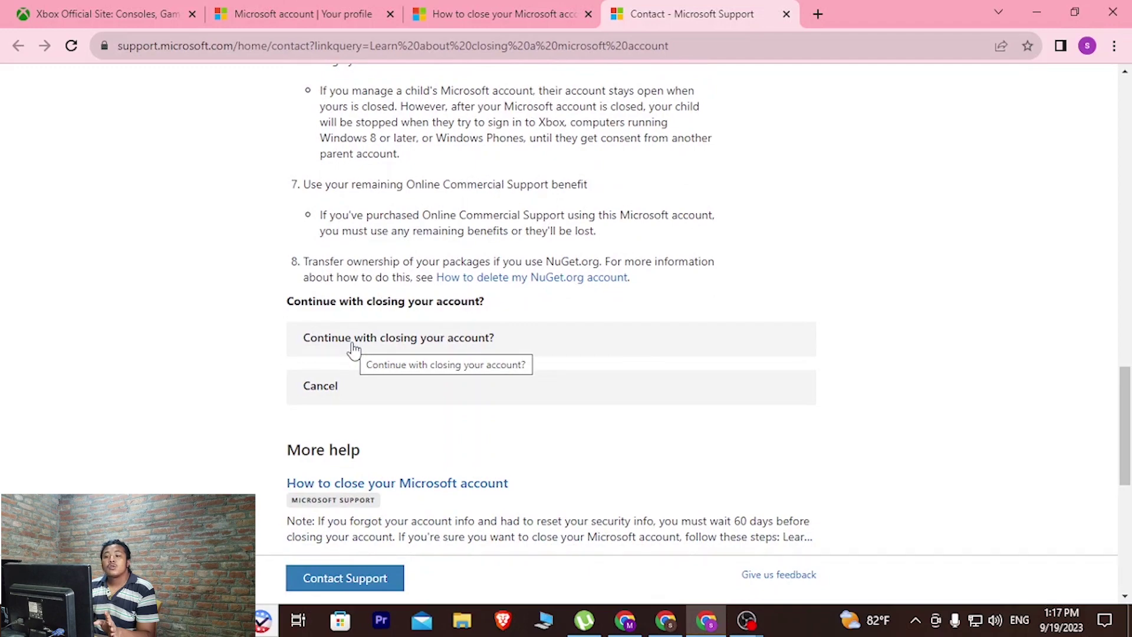
pyautogui.click(354, 348)
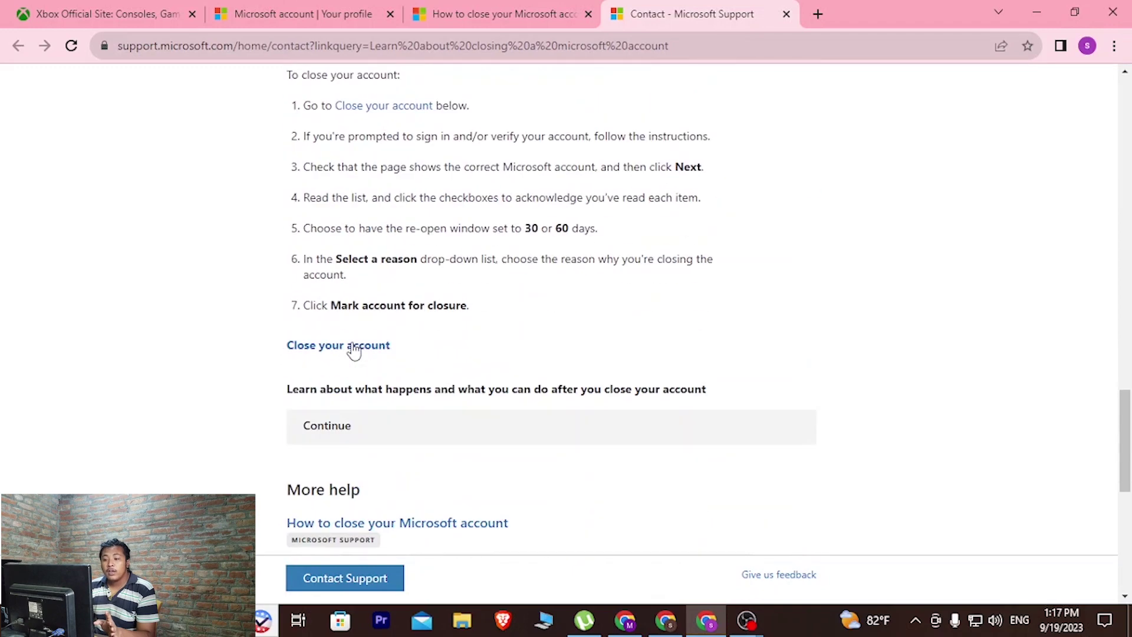
pyautogui.scroll(5, 349, 356)
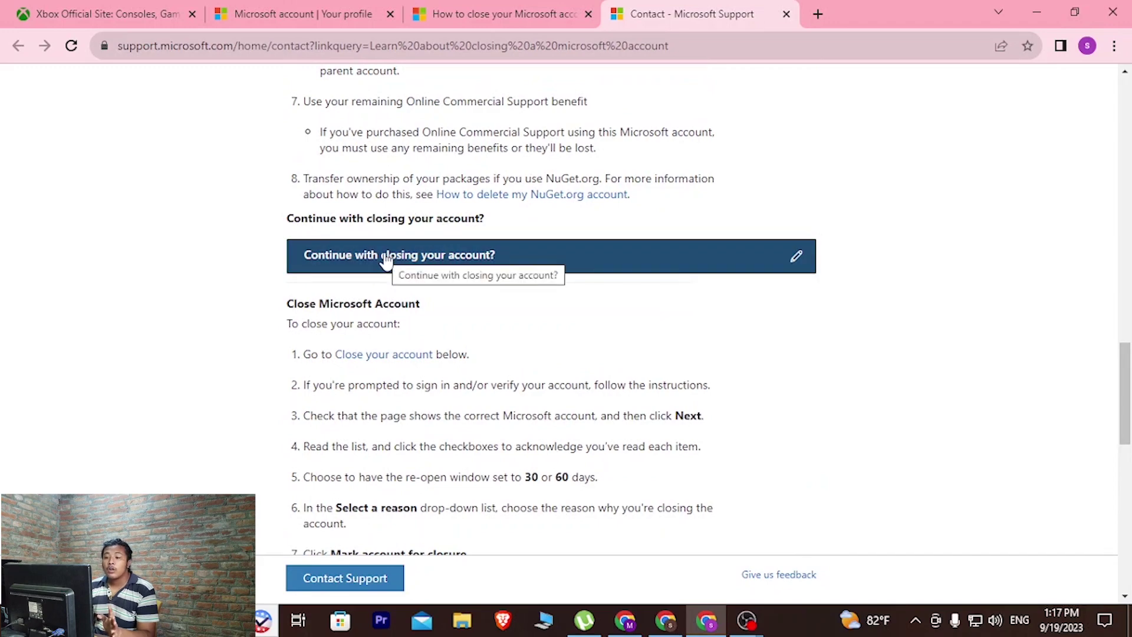
pyautogui.scroll(10, 376, 266)
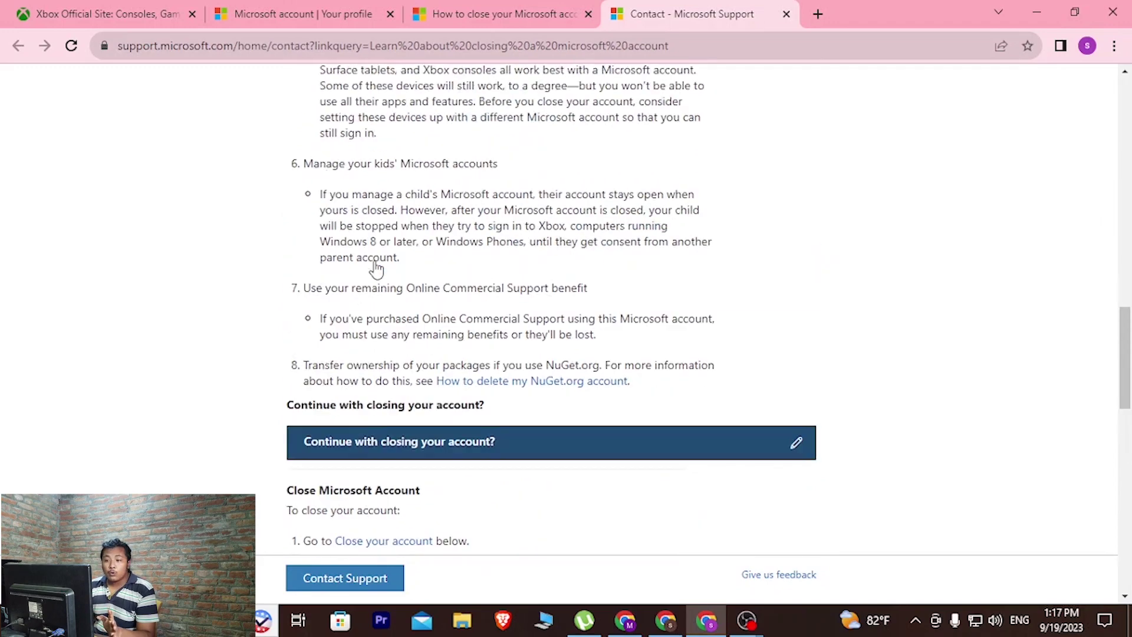
pyautogui.scroll(-12, 420, 161)
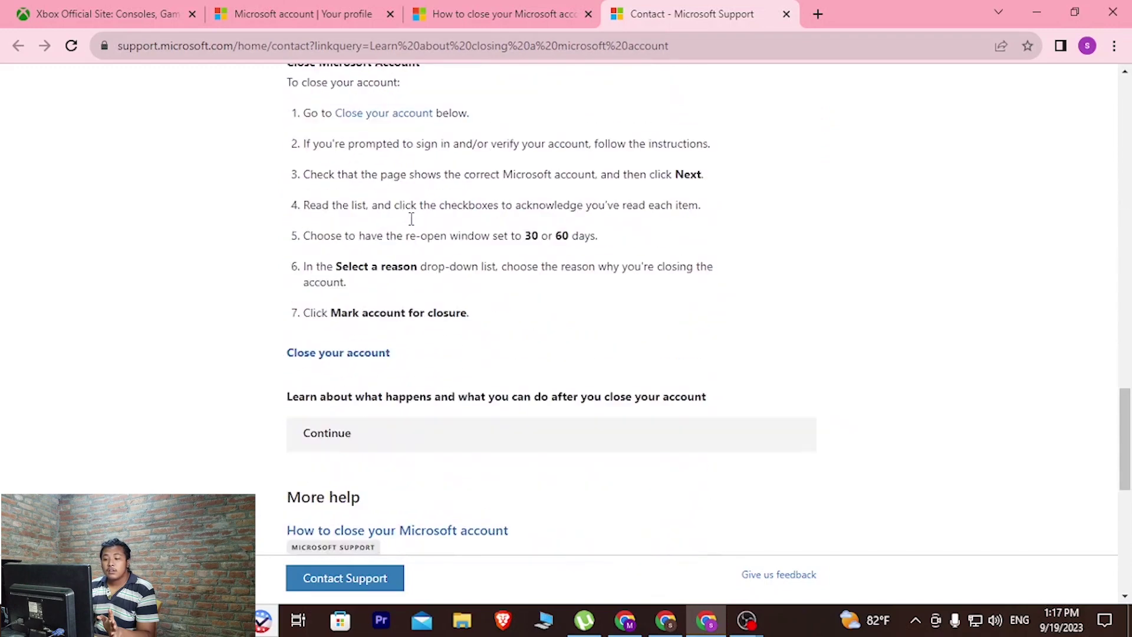
pyautogui.scroll(2, 348, 258)
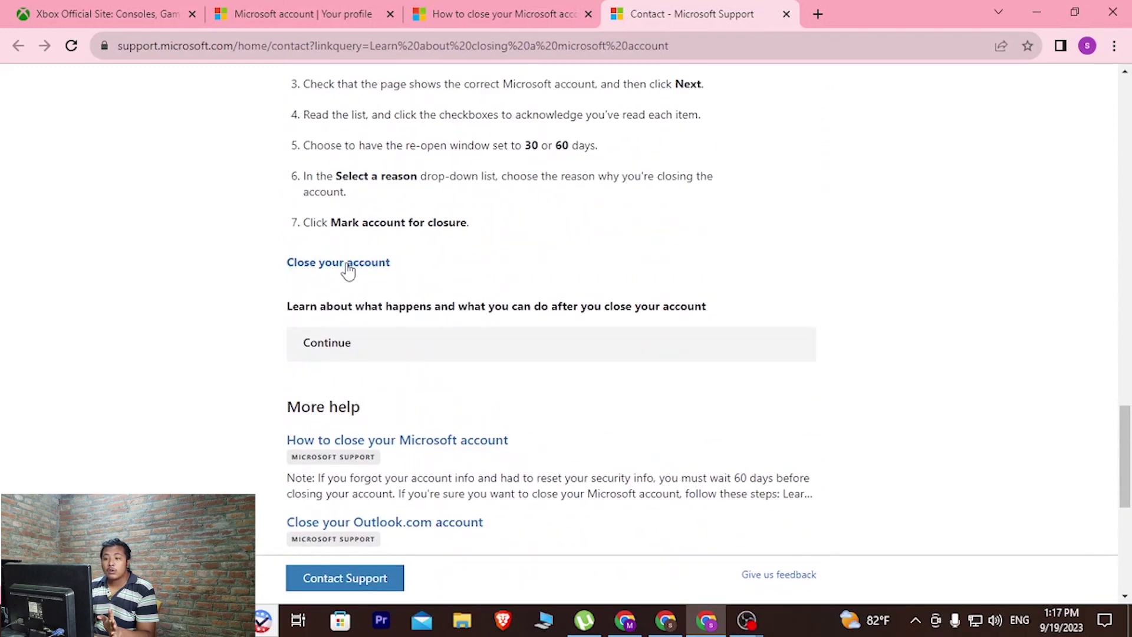
pyautogui.click(348, 265)
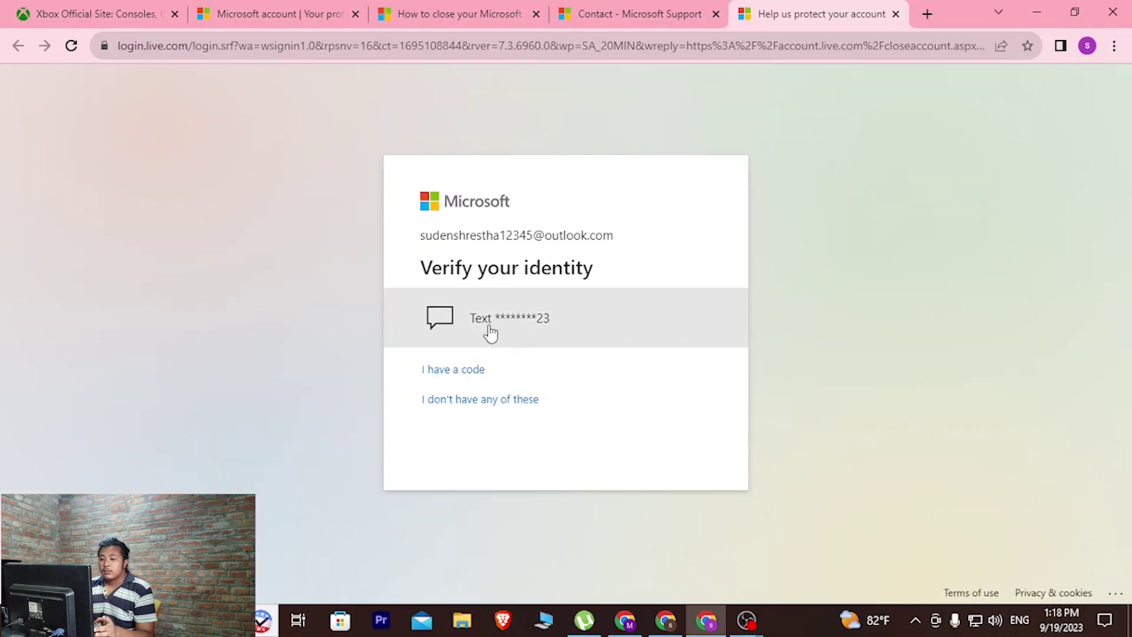
# Step: Choose the text-message option, enter the phone number's last four digits, and send the code
pyautogui.click(521, 333)
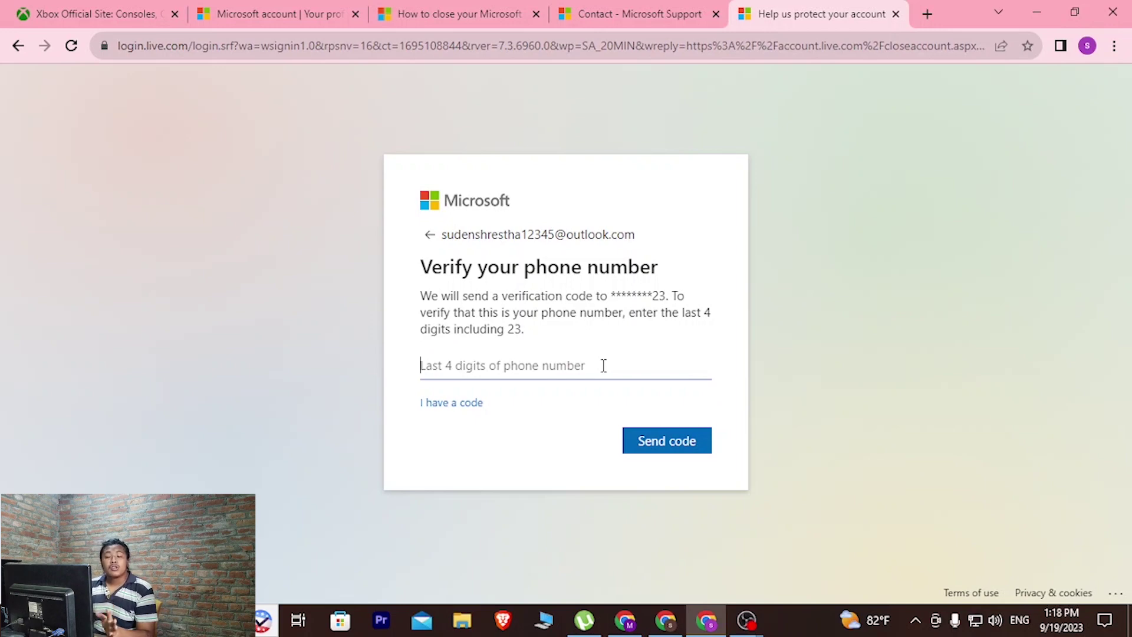
pyautogui.moveTo(612, 297); pyautogui.dragTo(664, 293)
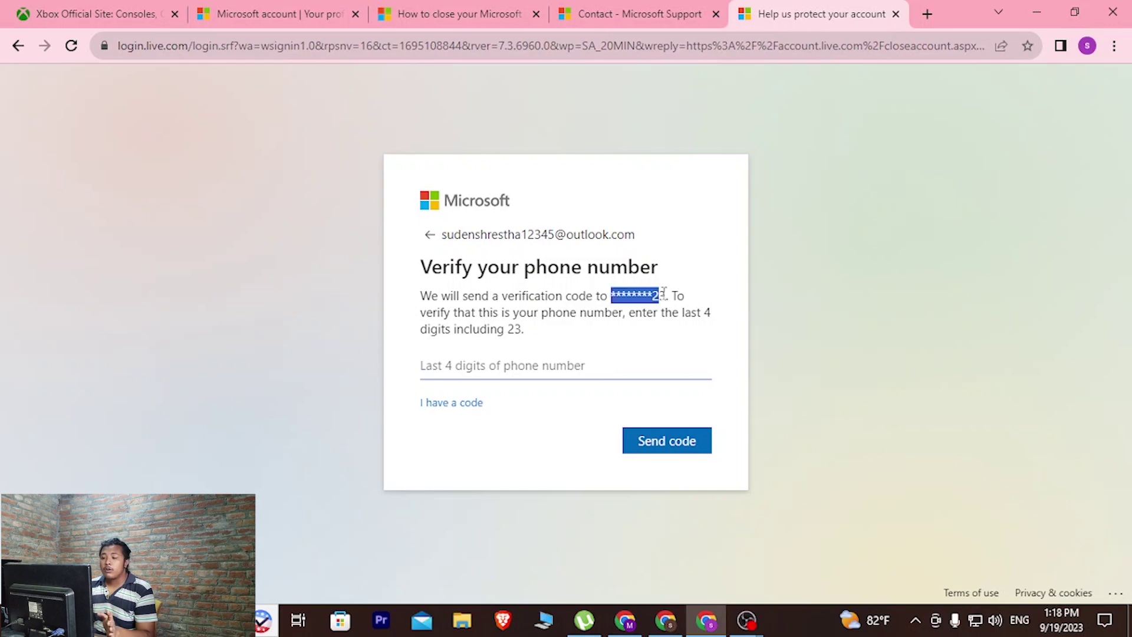
pyautogui.click(515, 358)
pyautogui.write('4523')
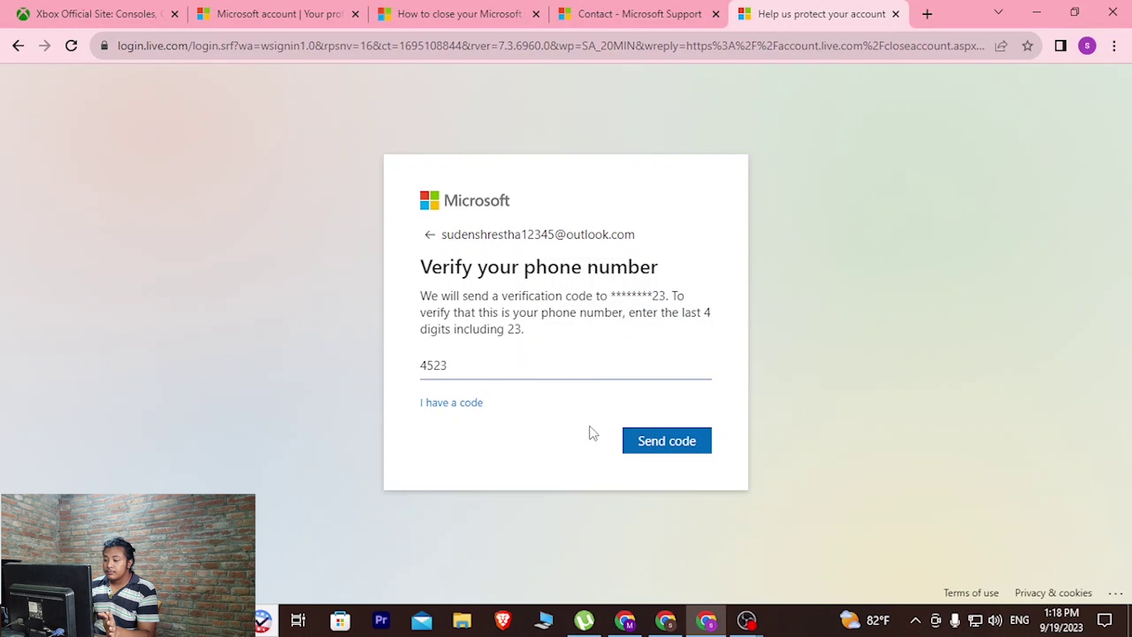
pyautogui.click(647, 441)
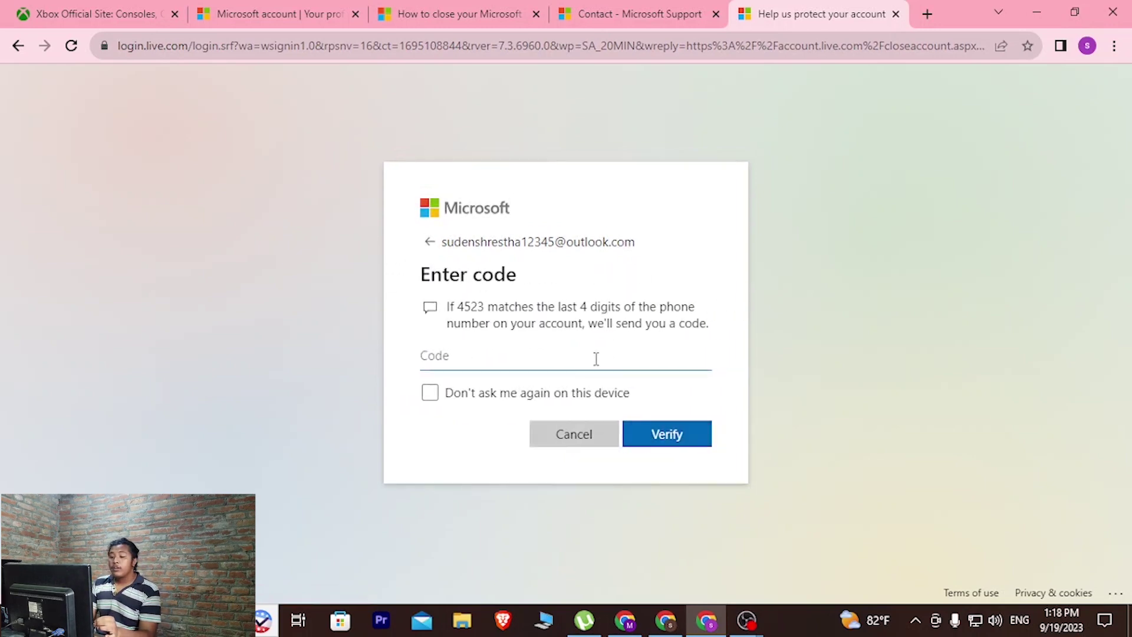
# Step: Enter the texted verification code in the Code field and select it
pyautogui.write('1234567')
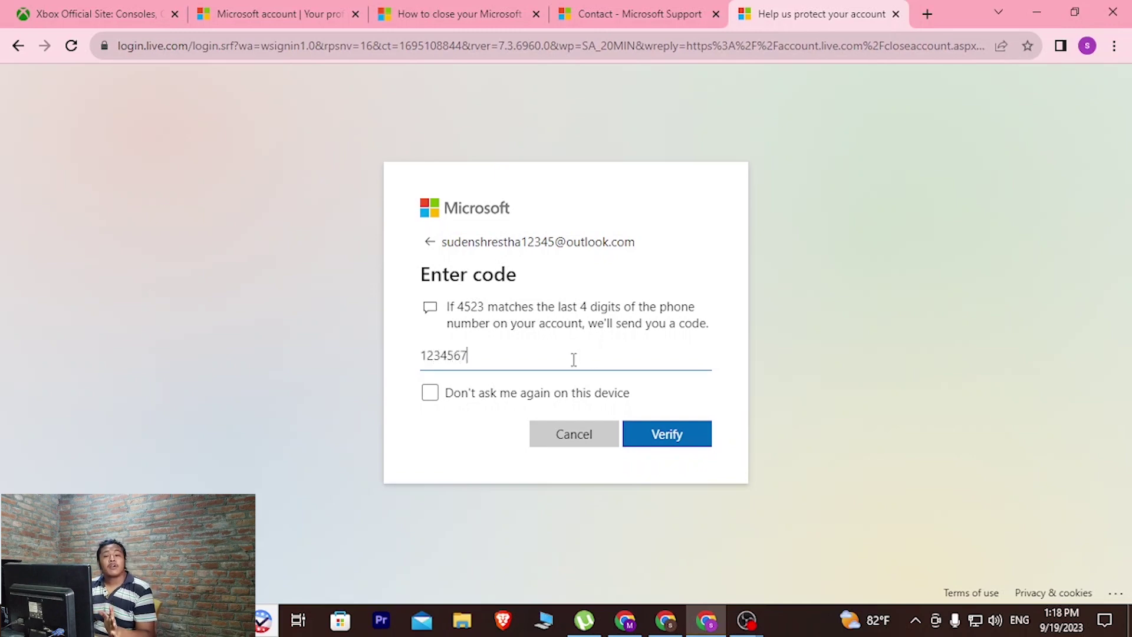
pyautogui.moveTo(571, 358); pyautogui.dragTo(392, 361)
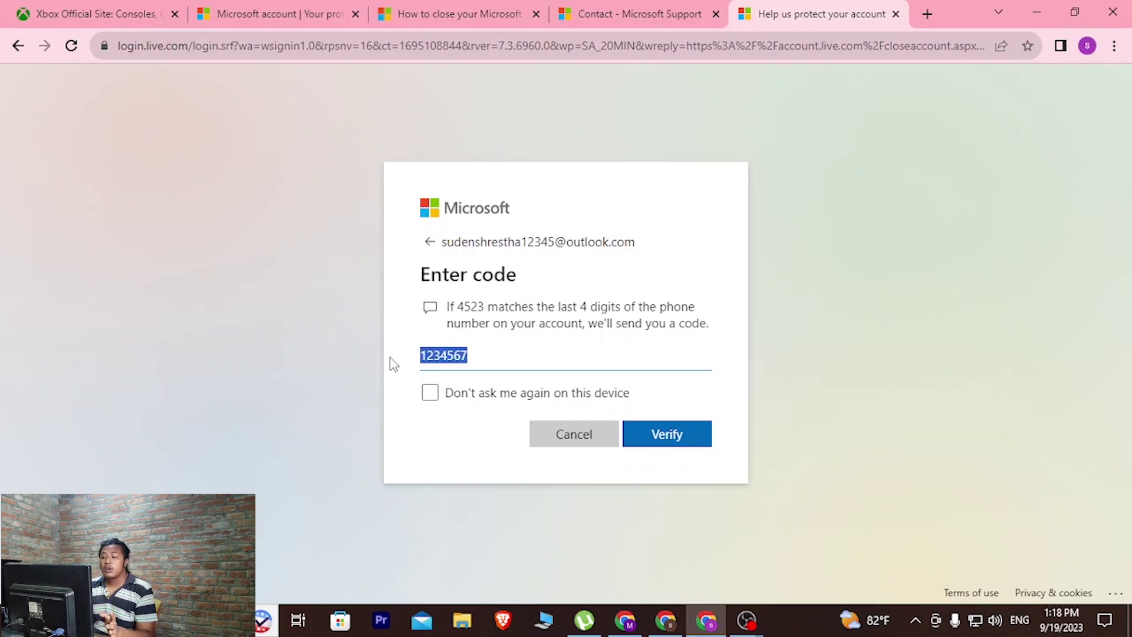